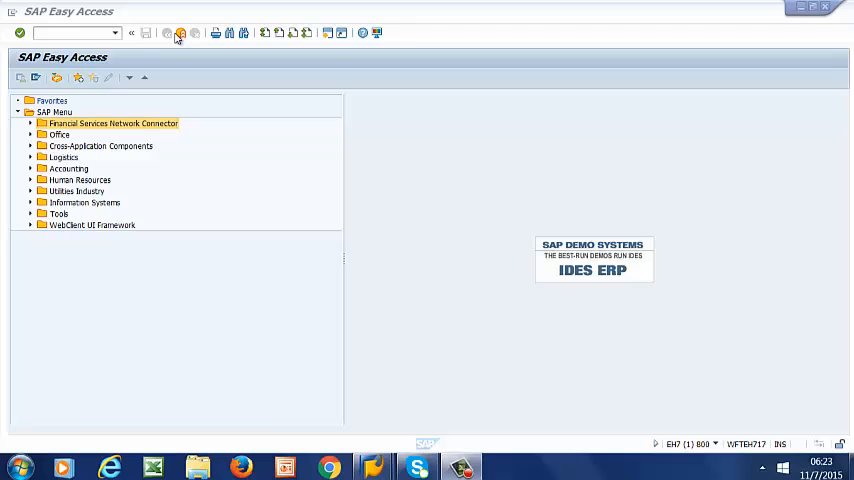
- Run transaction SPRO from the recent commands to start Customizing
click(117, 33)
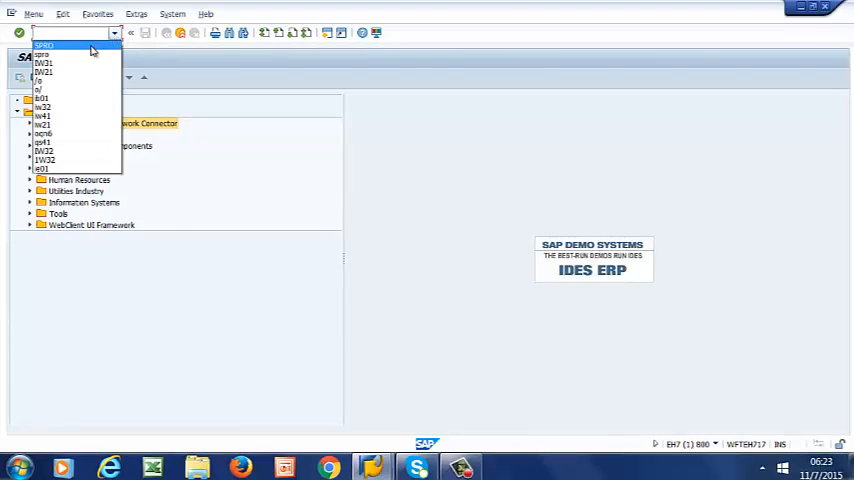
click(55, 47)
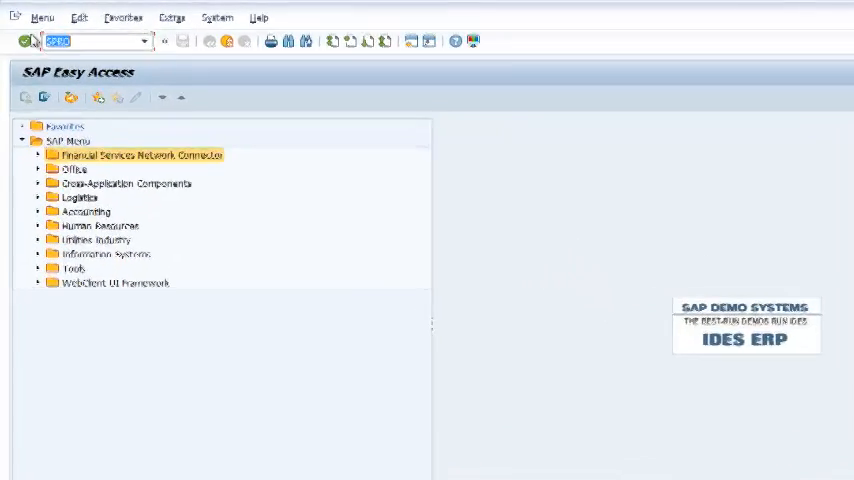
click(30, 51)
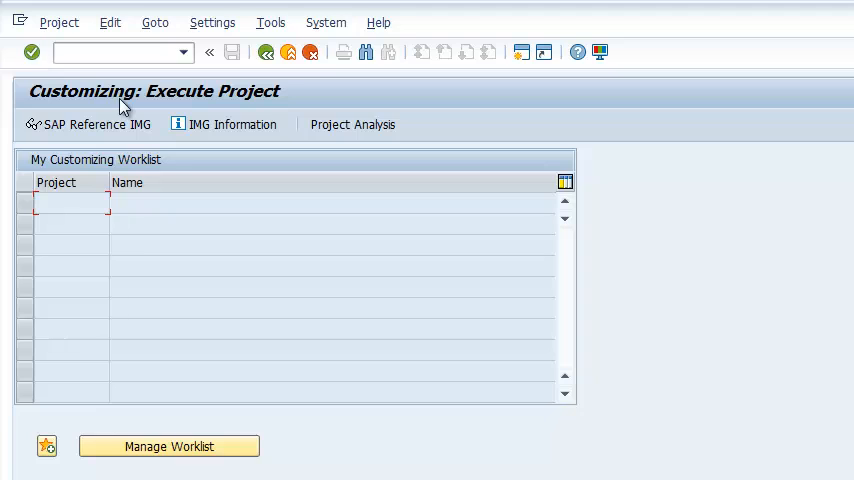
- In the SAP Reference IMG, expand Plant Maintenance and Customer Service > Master Data > Basic Settings
click(137, 125)
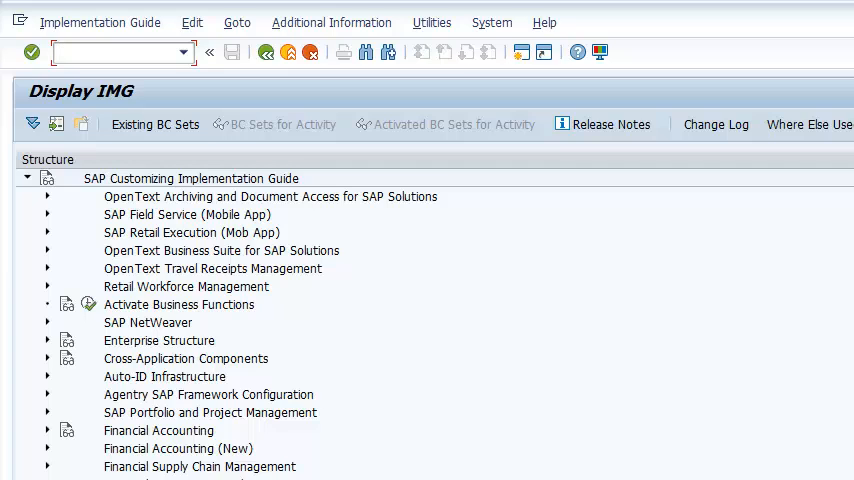
scroll(300, 320, down, 4)
scroll(300, 320, down, 2)
scroll(300, 320, down, 3)
scroll(300, 320, down, 3)
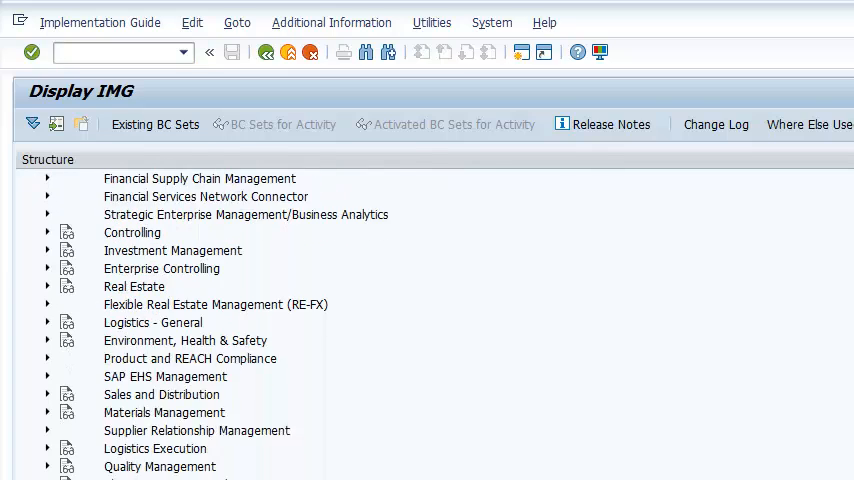
scroll(300, 320, down, 3)
scroll(300, 320, down, 1)
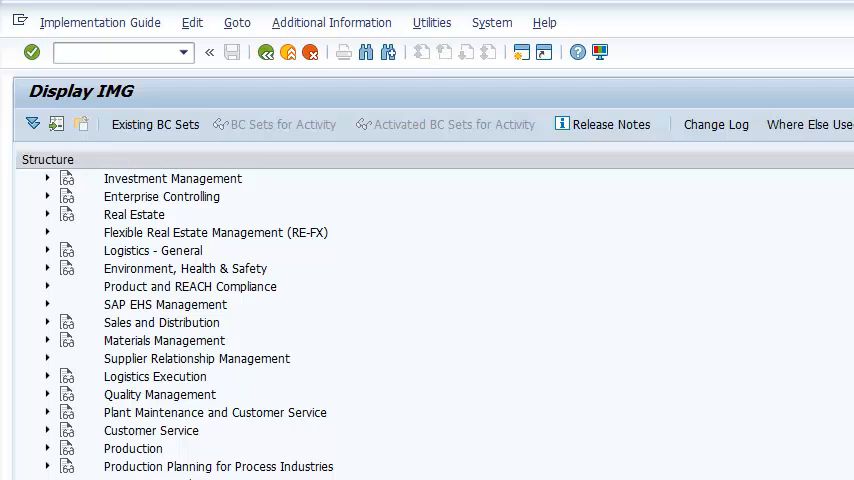
click(47, 412)
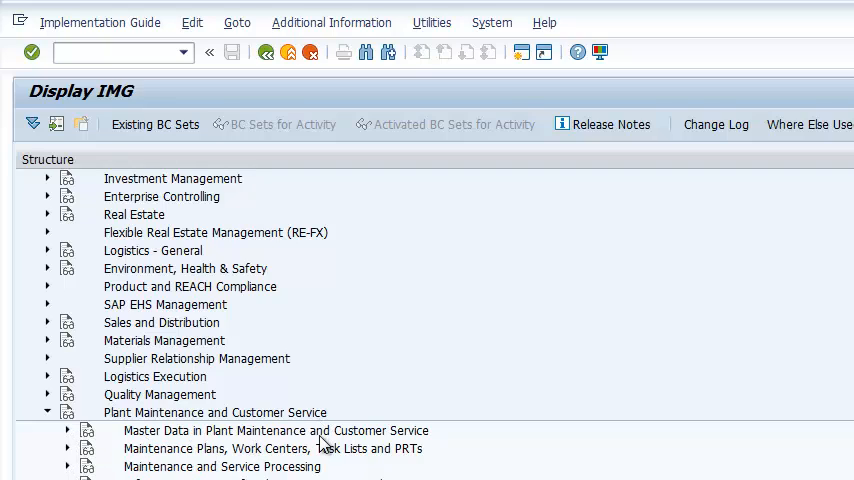
click(68, 431)
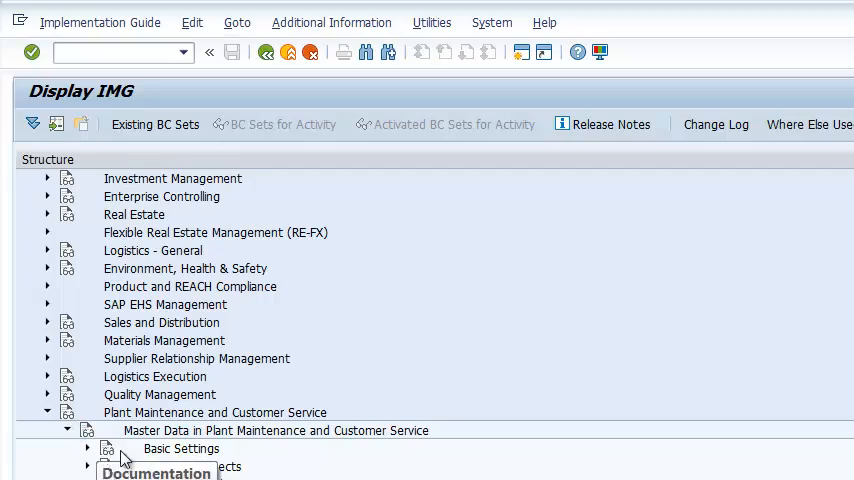
click(92, 449)
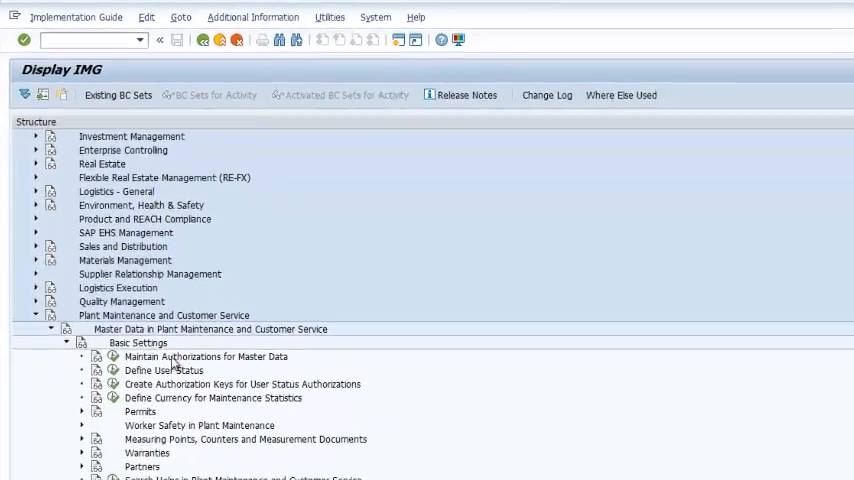
scroll(205, 302, down, 1)
scroll(205, 310, down, 1)
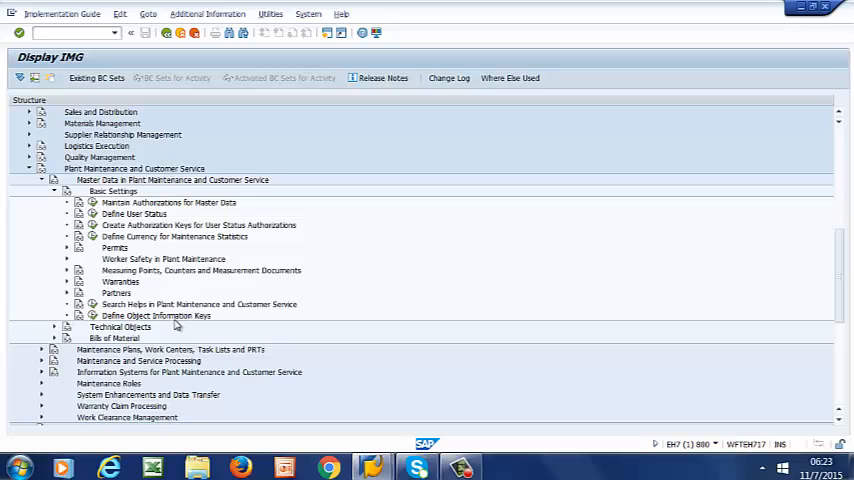
- Execute Define Object Information Keys to reach the PM key overview
click(93, 316)
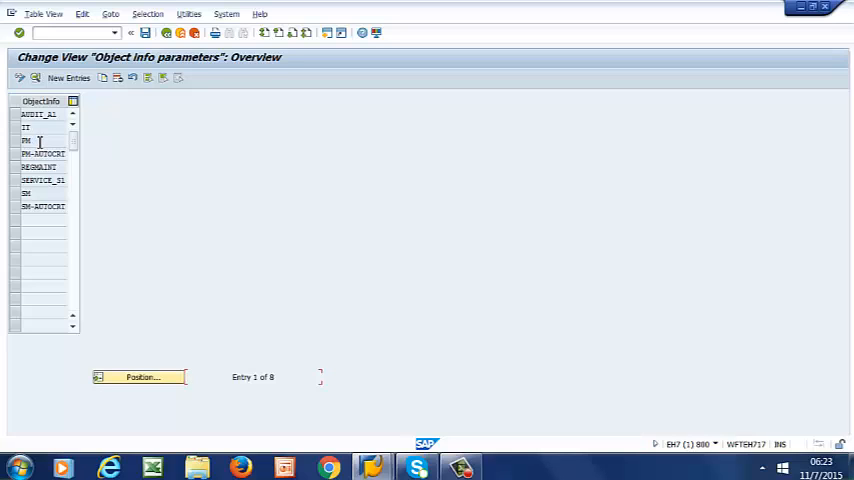
double_click(39, 141)
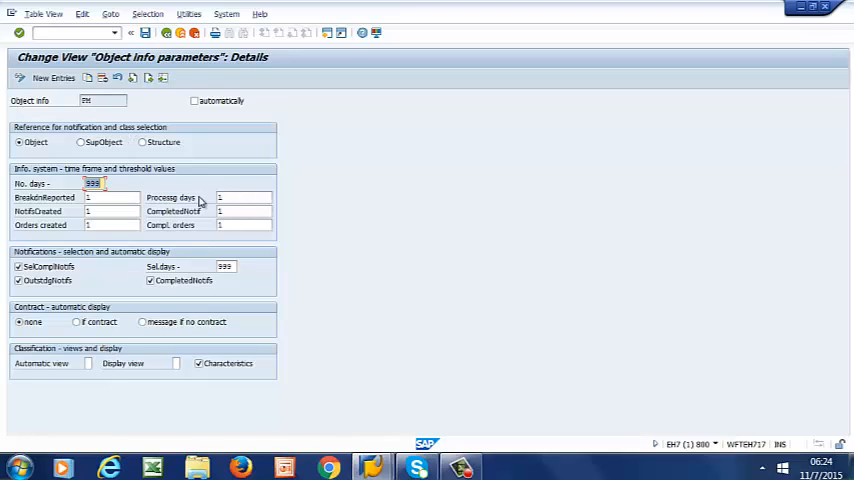
click(143, 142)
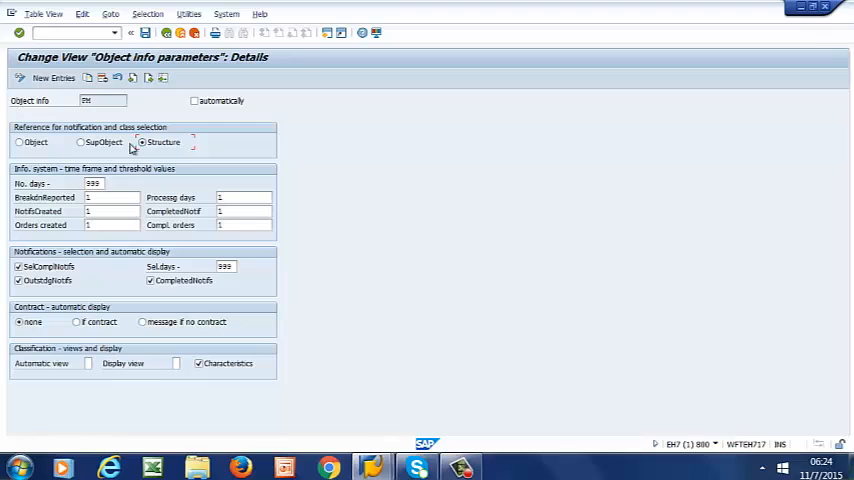
click(80, 142)
click(19, 142)
double_click(96, 183)
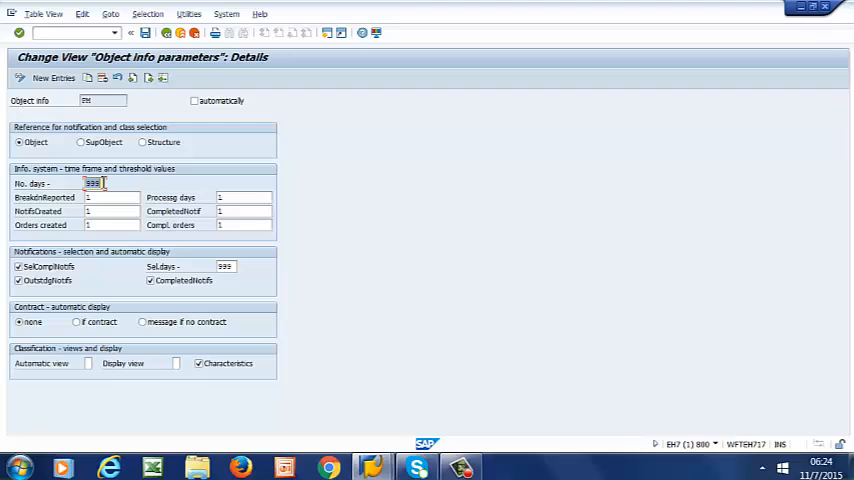
click(103, 198)
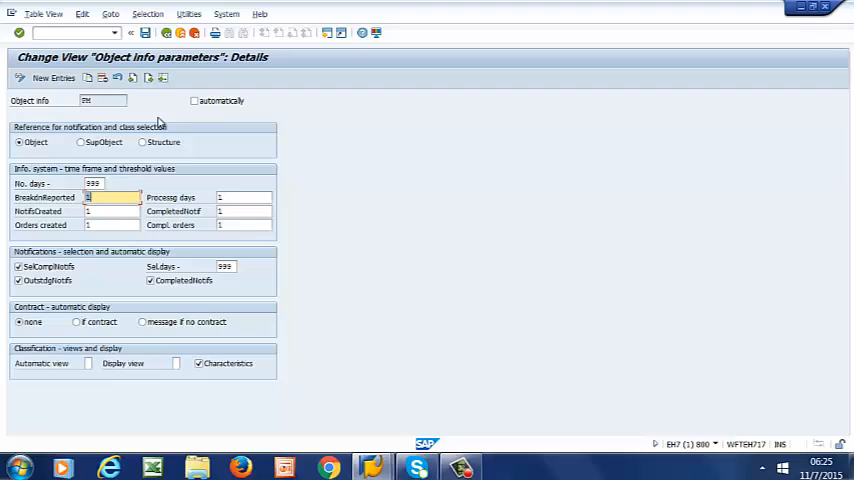
- Save the PM object information key details with Object reference kept
click(194, 101)
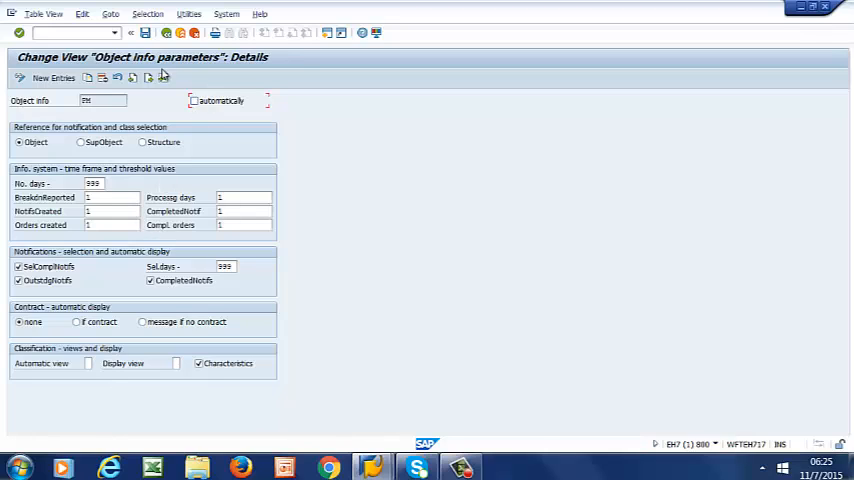
click(145, 33)
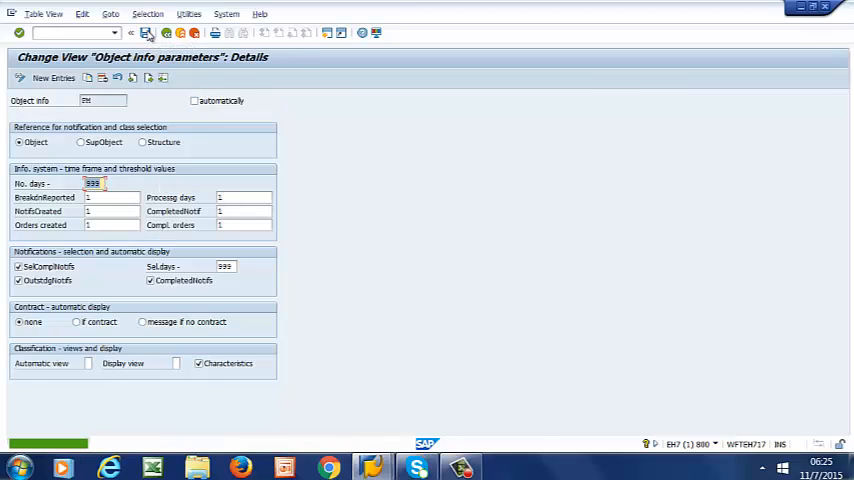